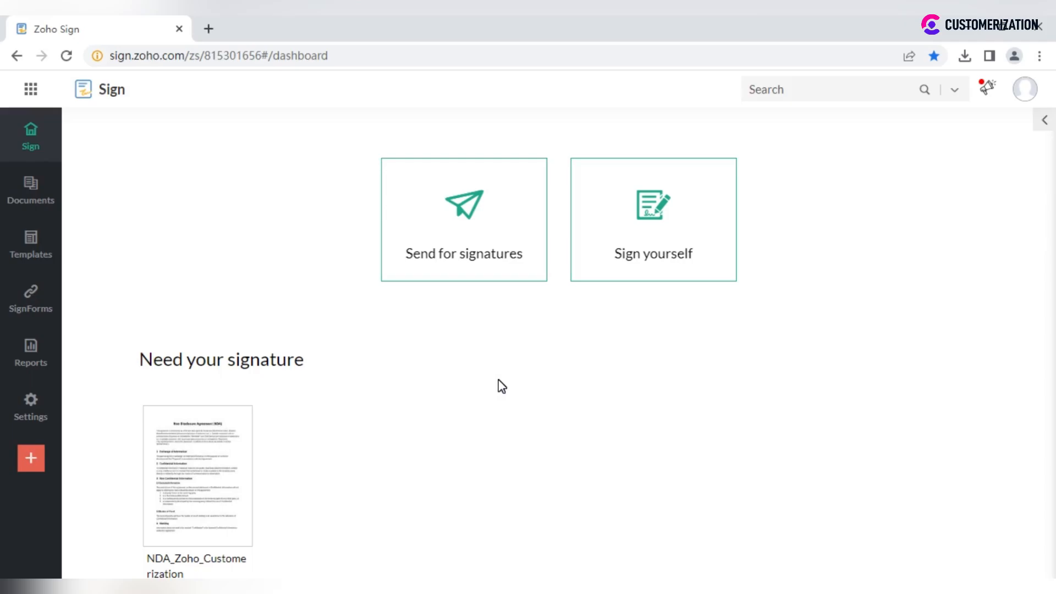
scroll(501, 385, down, 1)
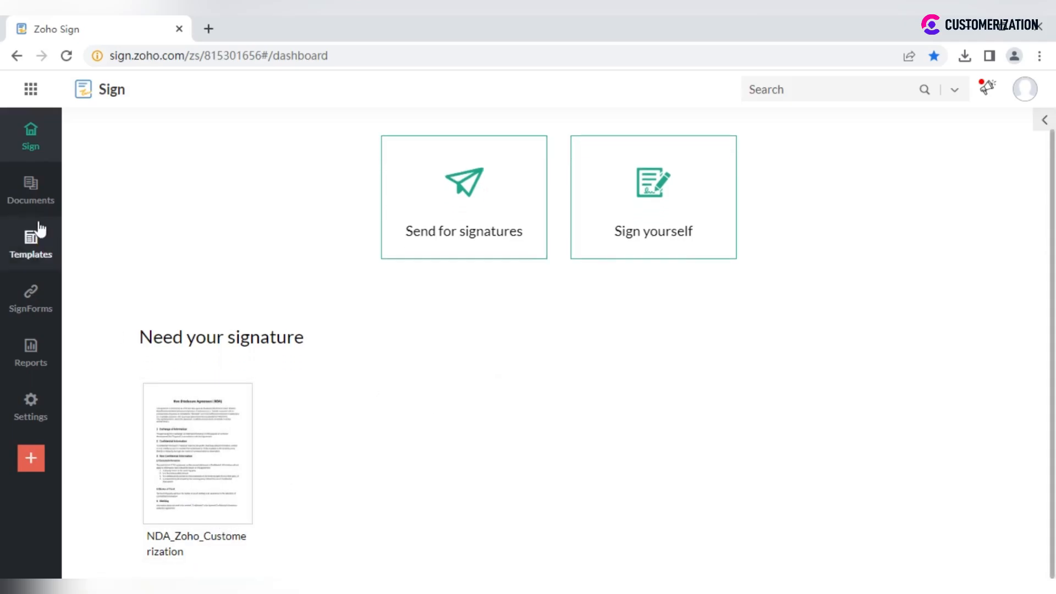
Review the All documents list, then show the Templates list.
click(31, 190)
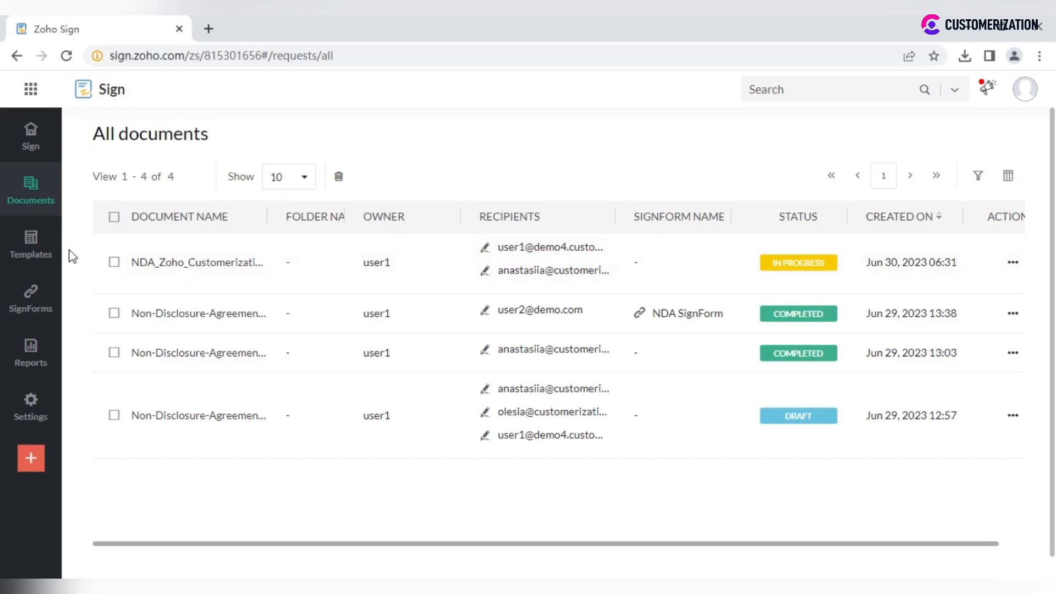
click(30, 246)
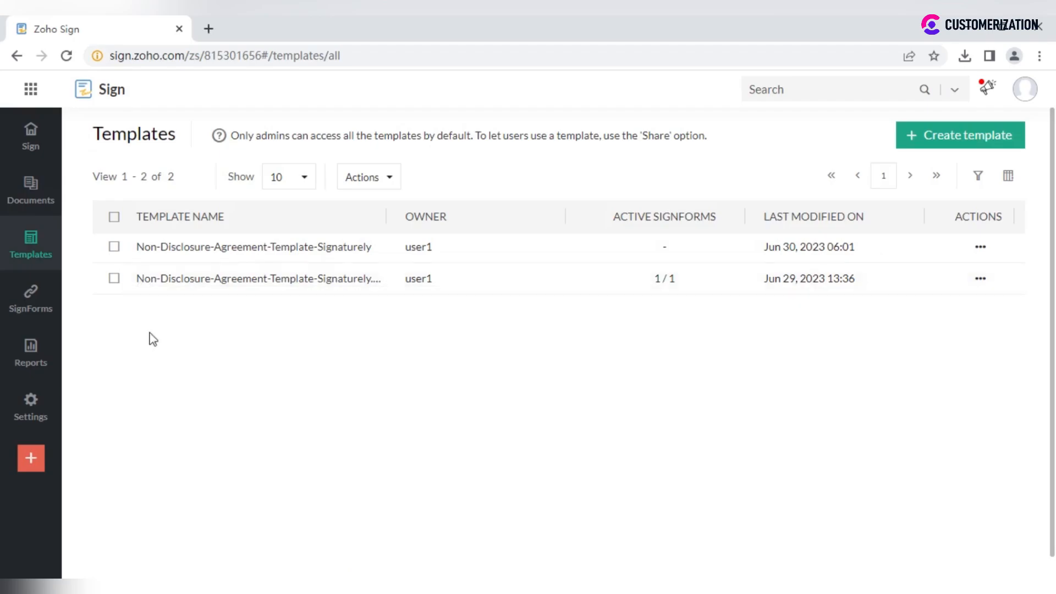
Show the SignForms list with the active NDA SignForm and its 1 of 50 responses.
click(30, 299)
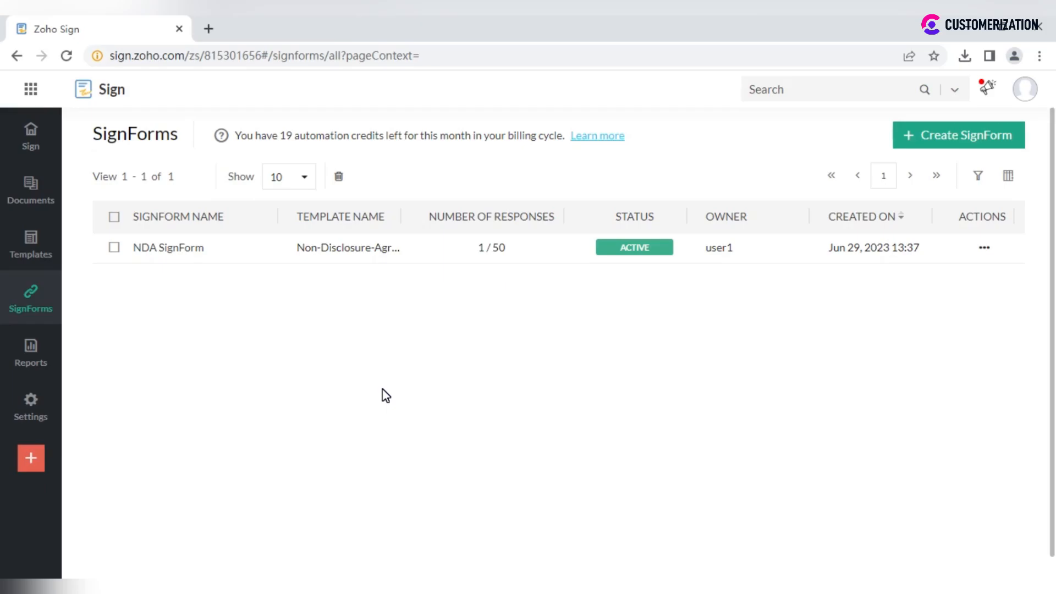
mouse_move(31, 354)
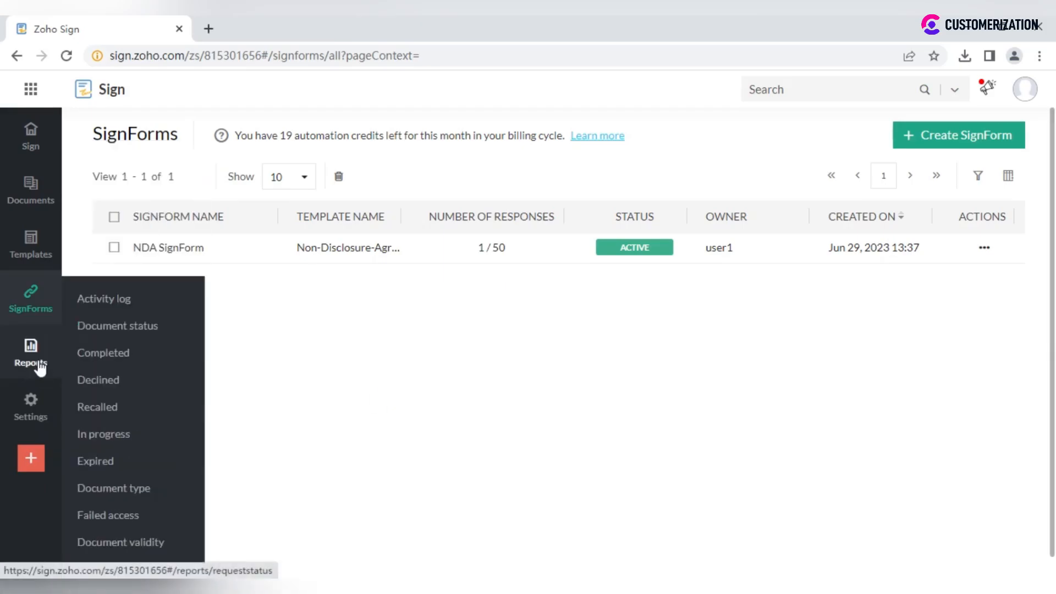
Show the Document status report from the Reports flyout, with its daily completed-documents chart.
click(31, 354)
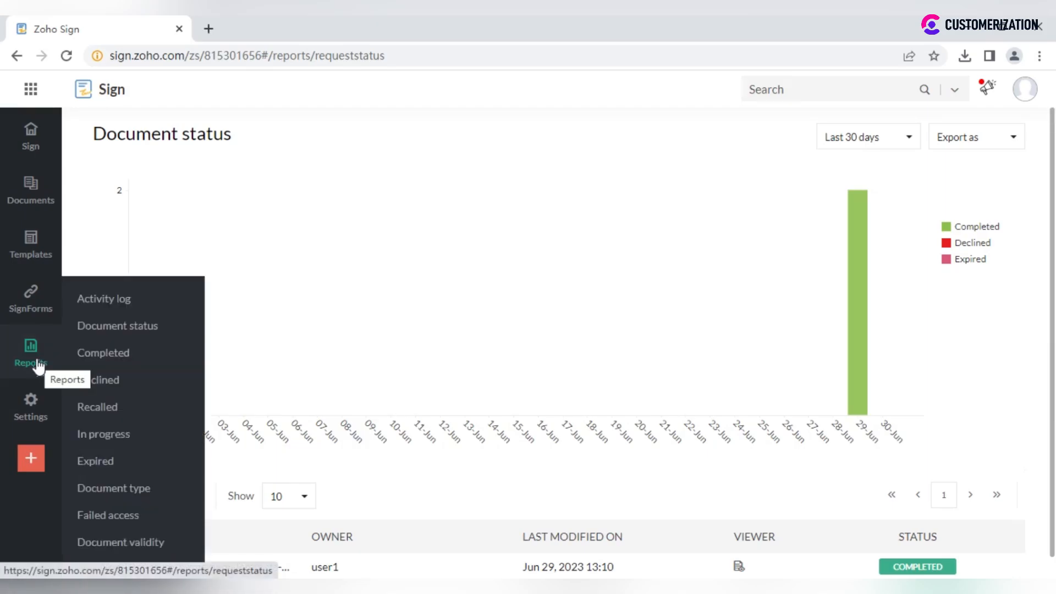
Show the Profile settings with user1's signature, initial, empty stamp and company Blazesoft.
click(32, 404)
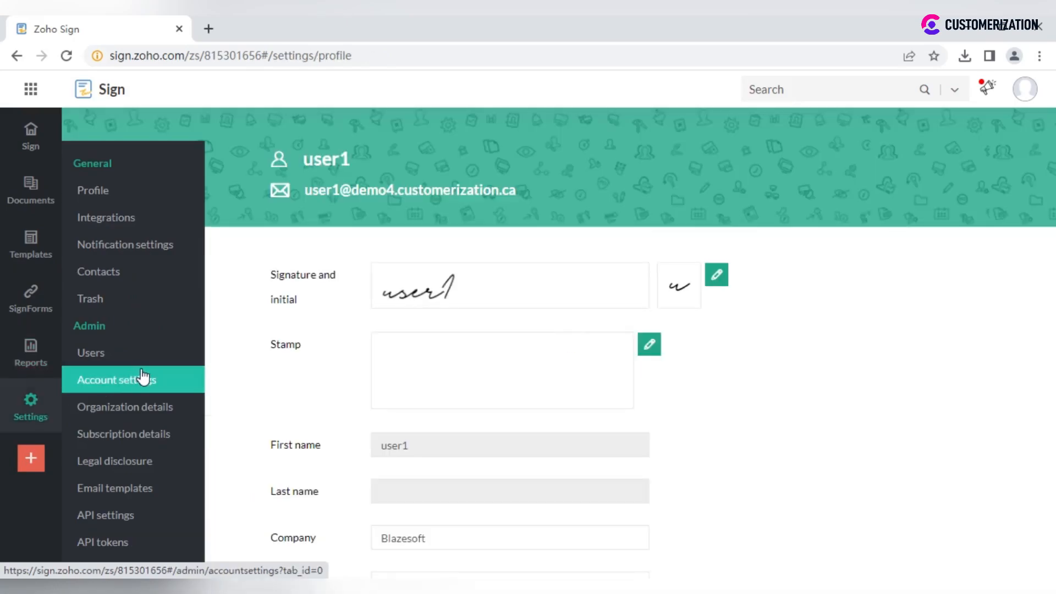
click(138, 352)
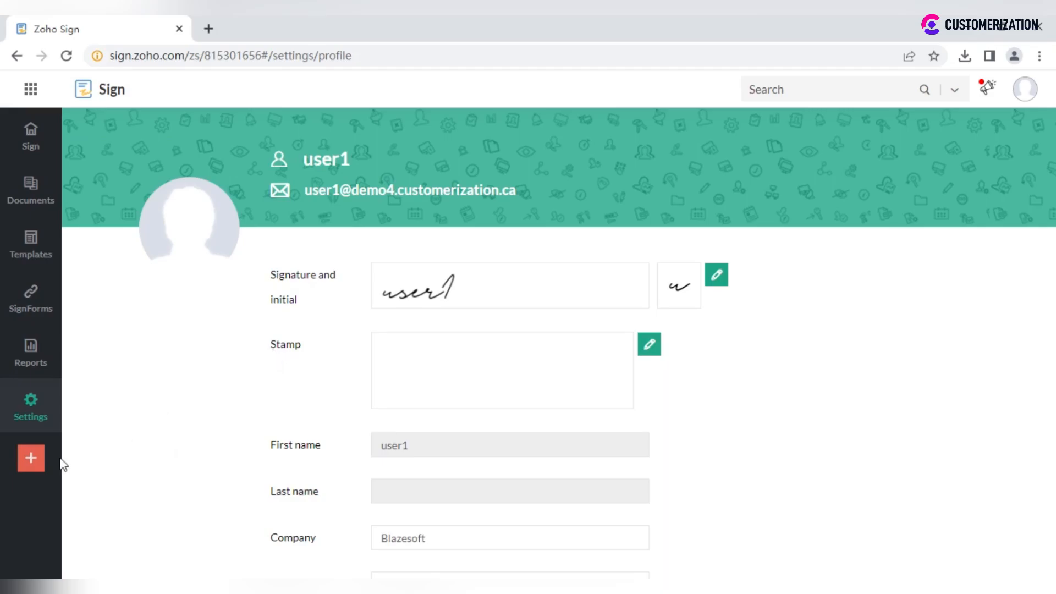
click(30, 458)
Focus the top Search box, then show user1's account panel with the Zoho One plan and help links.
click(793, 93)
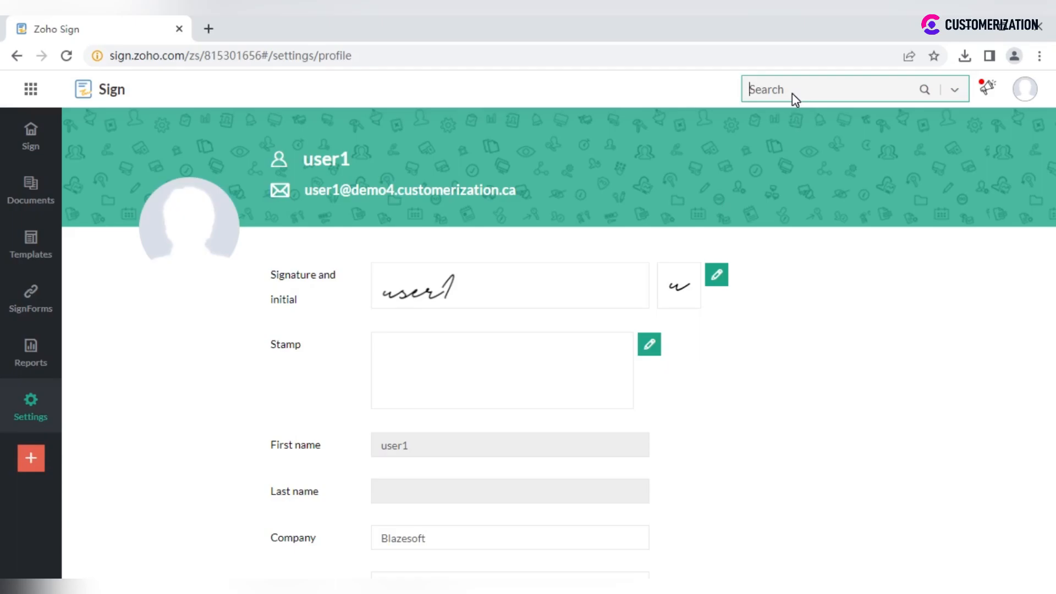
click(1028, 89)
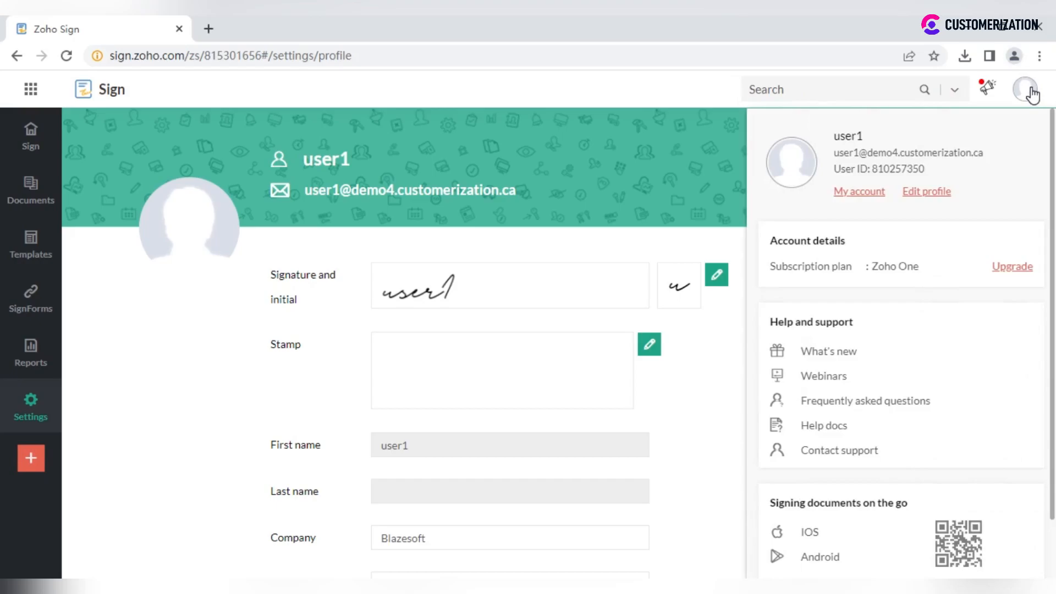